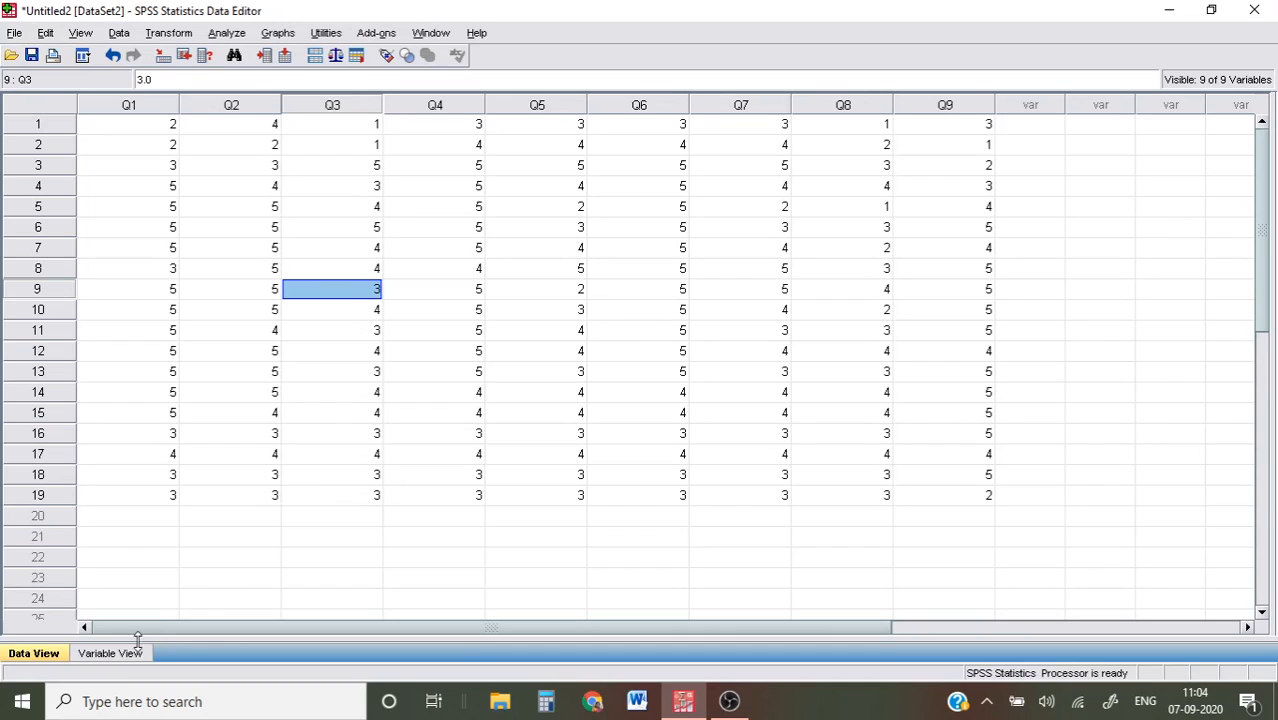
Review the value labels assigned to Q1 in the variable definitions, and return to the response data.
click(112, 653)
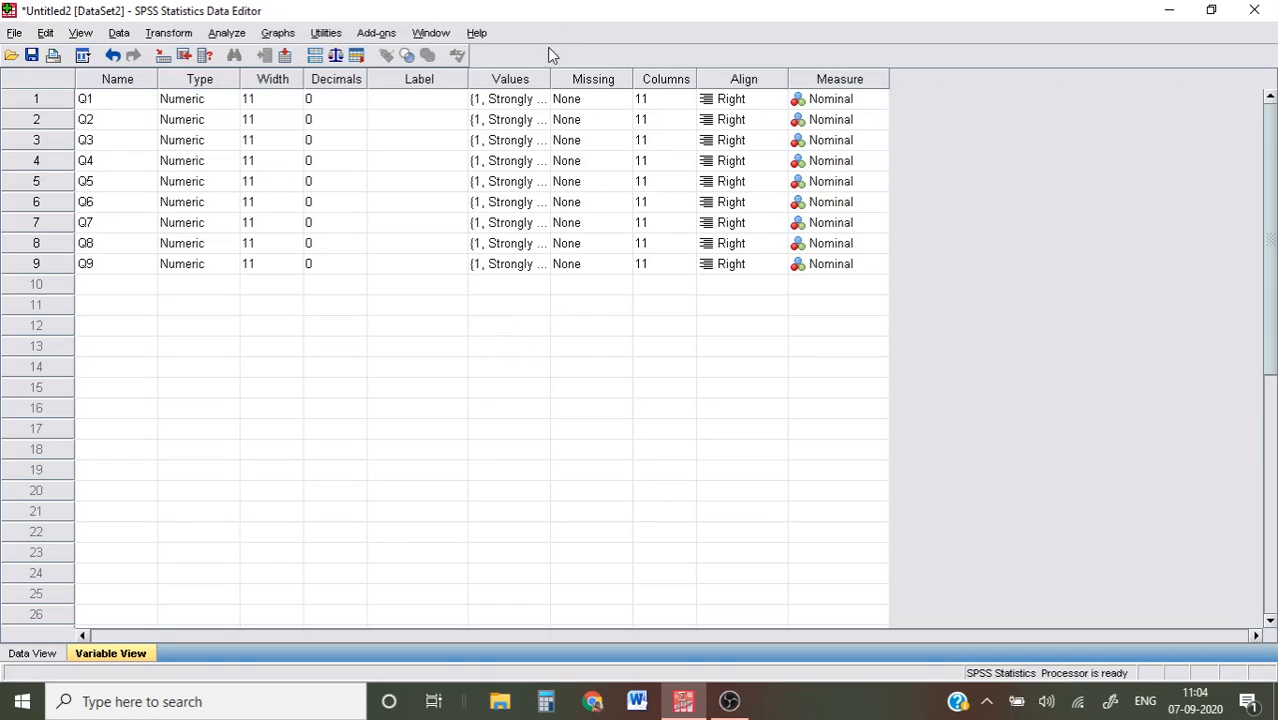
click(520, 101)
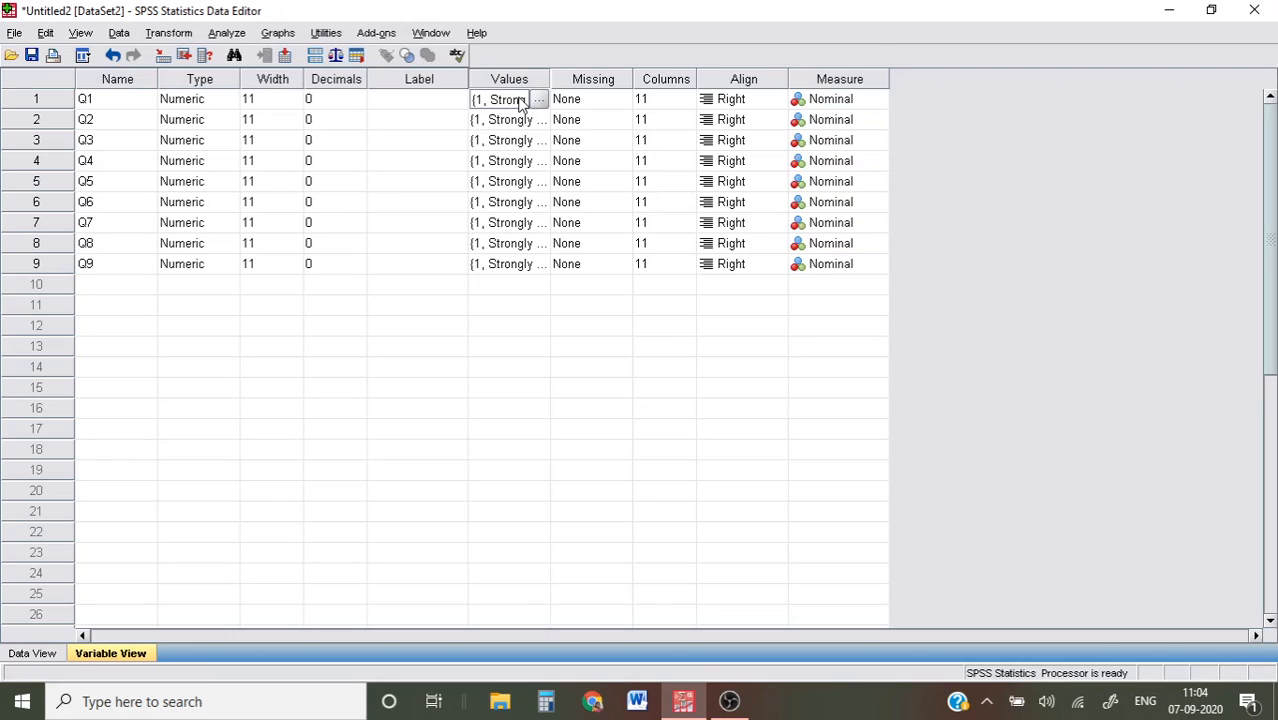
click(520, 101)
click(38, 655)
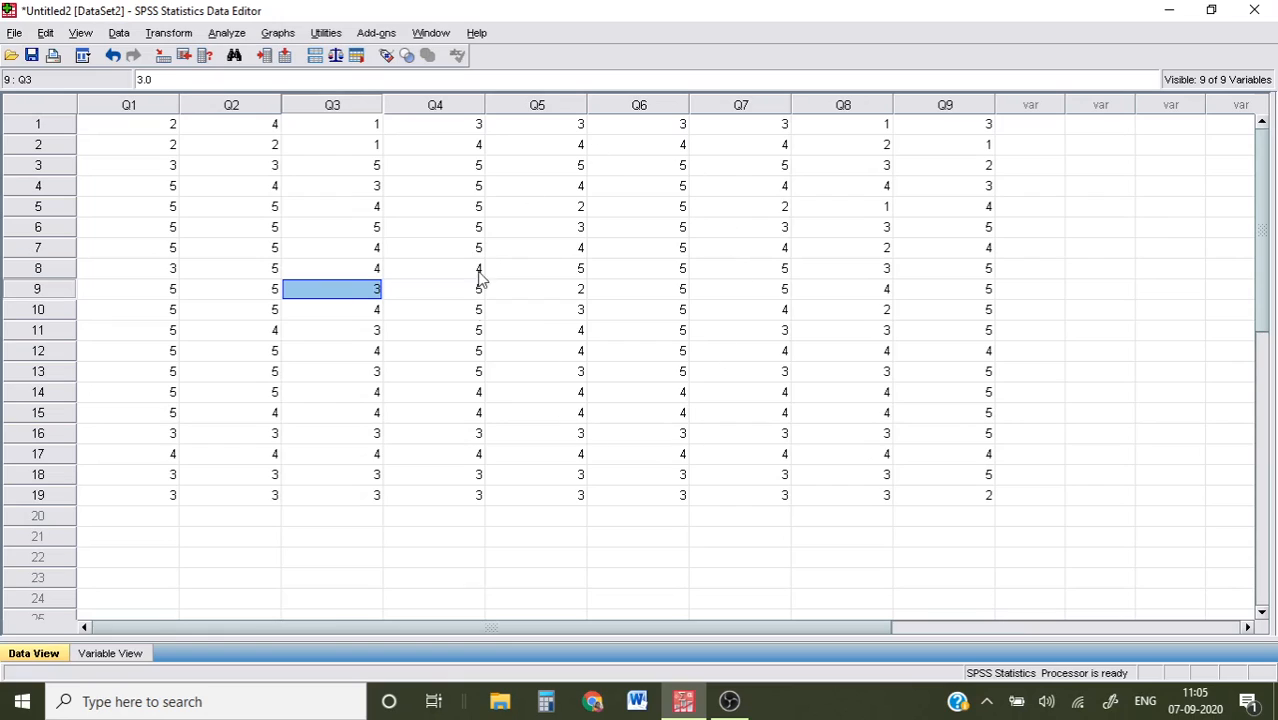
click(130, 654)
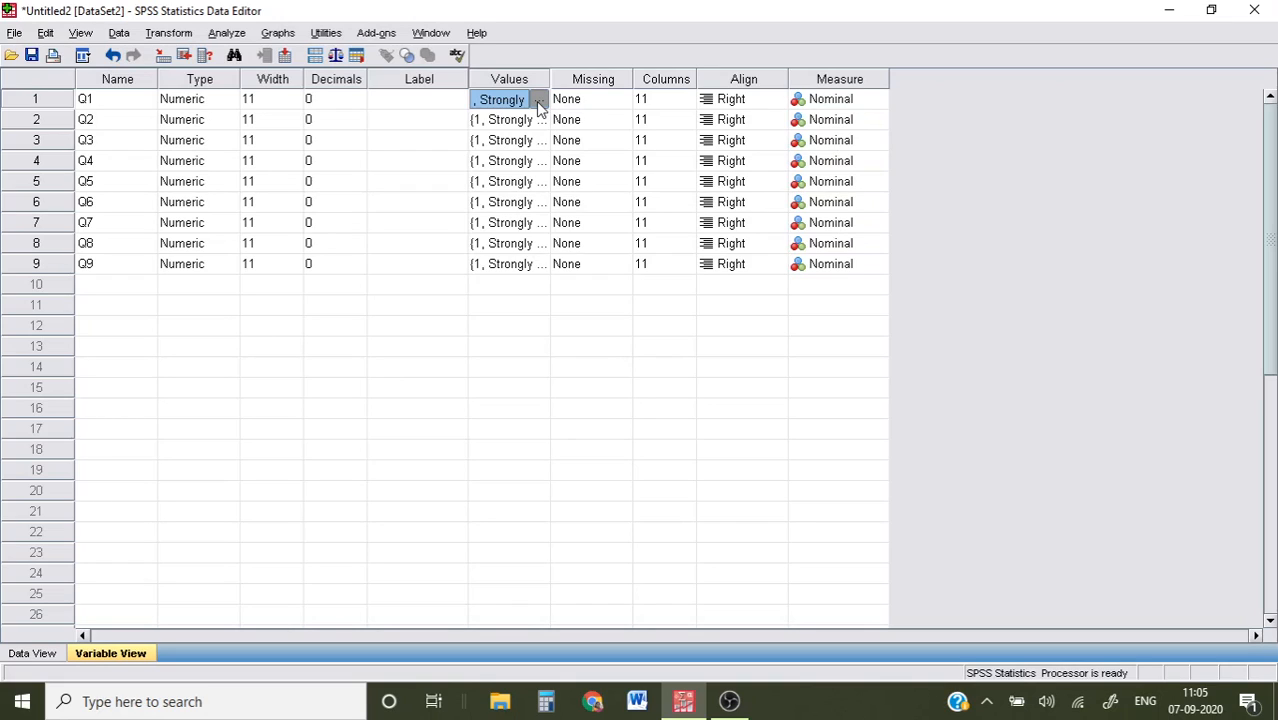
click(540, 100)
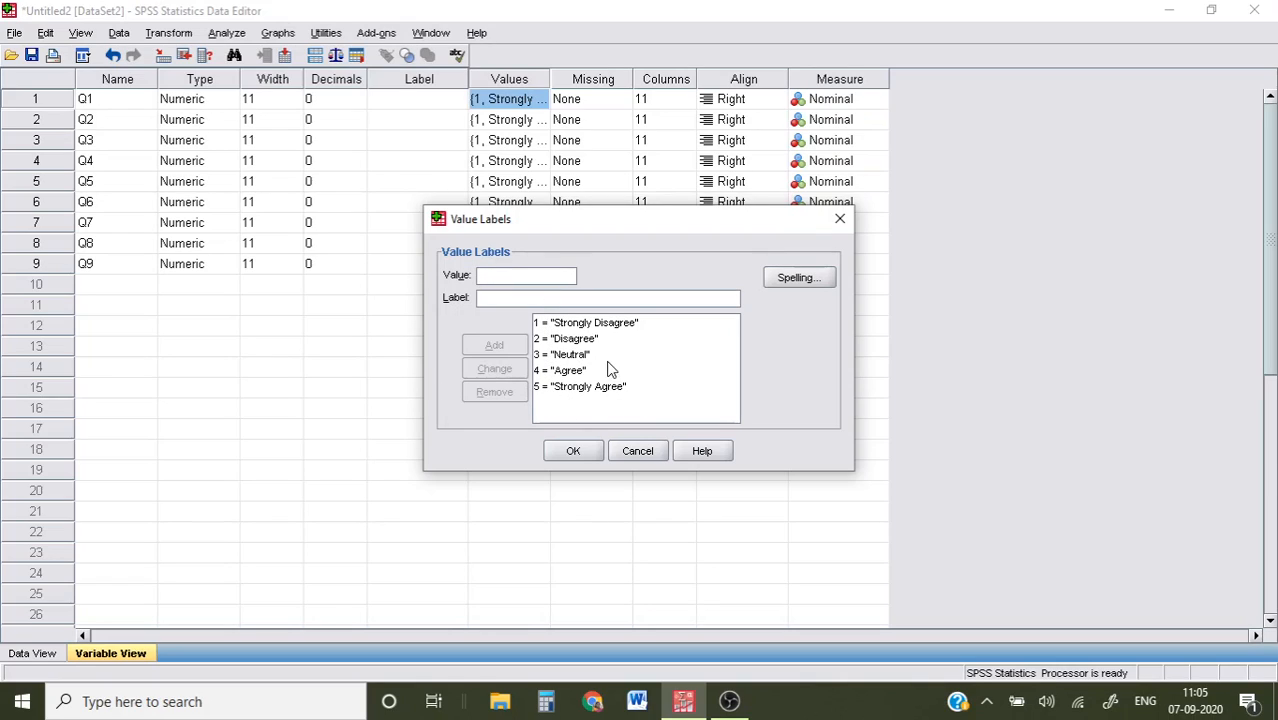
click(577, 452)
click(46, 655)
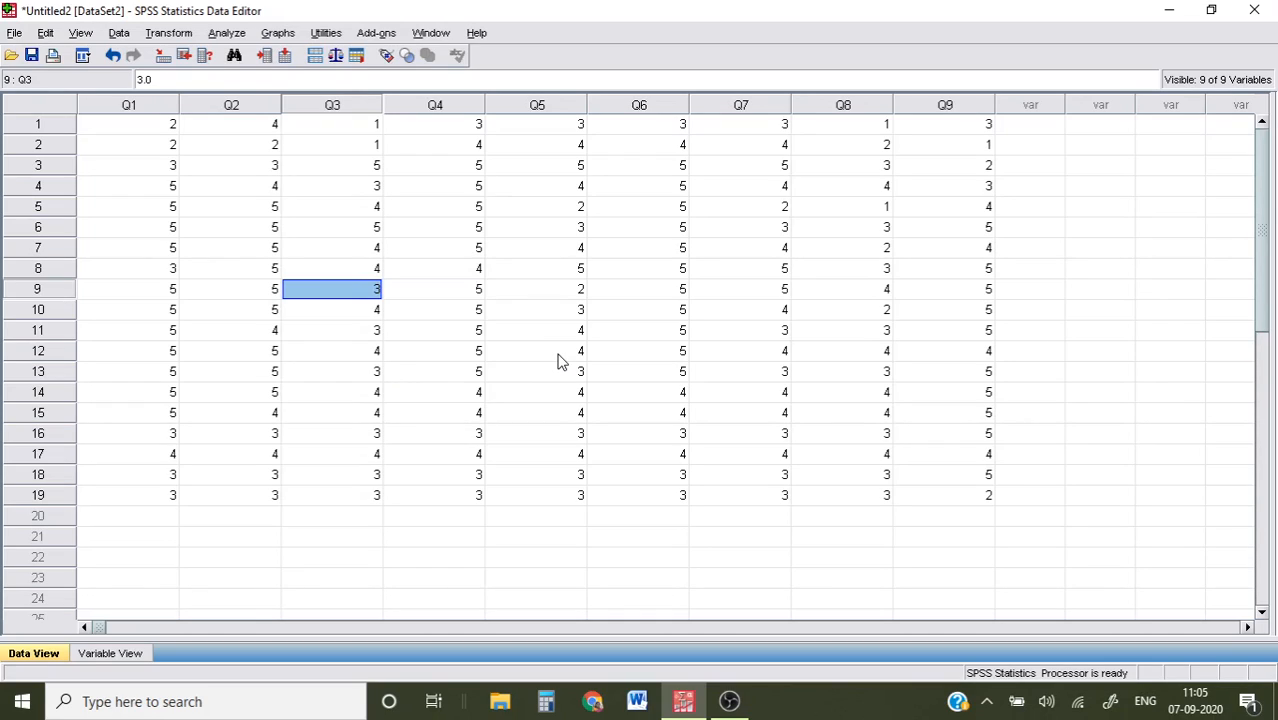
Open the Reliability Analysis for the scale and reset its settings to clear the previous items.
click(227, 33)
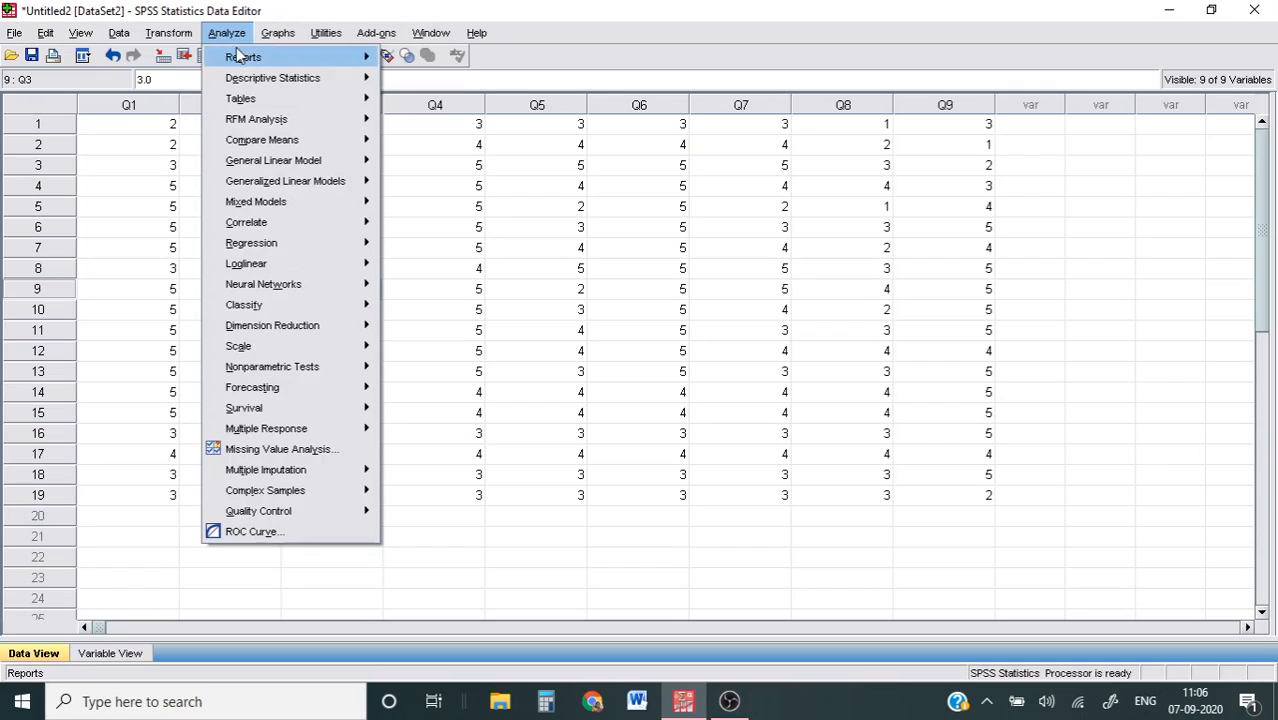
mouse_move(214, 57)
mouse_move(305, 344)
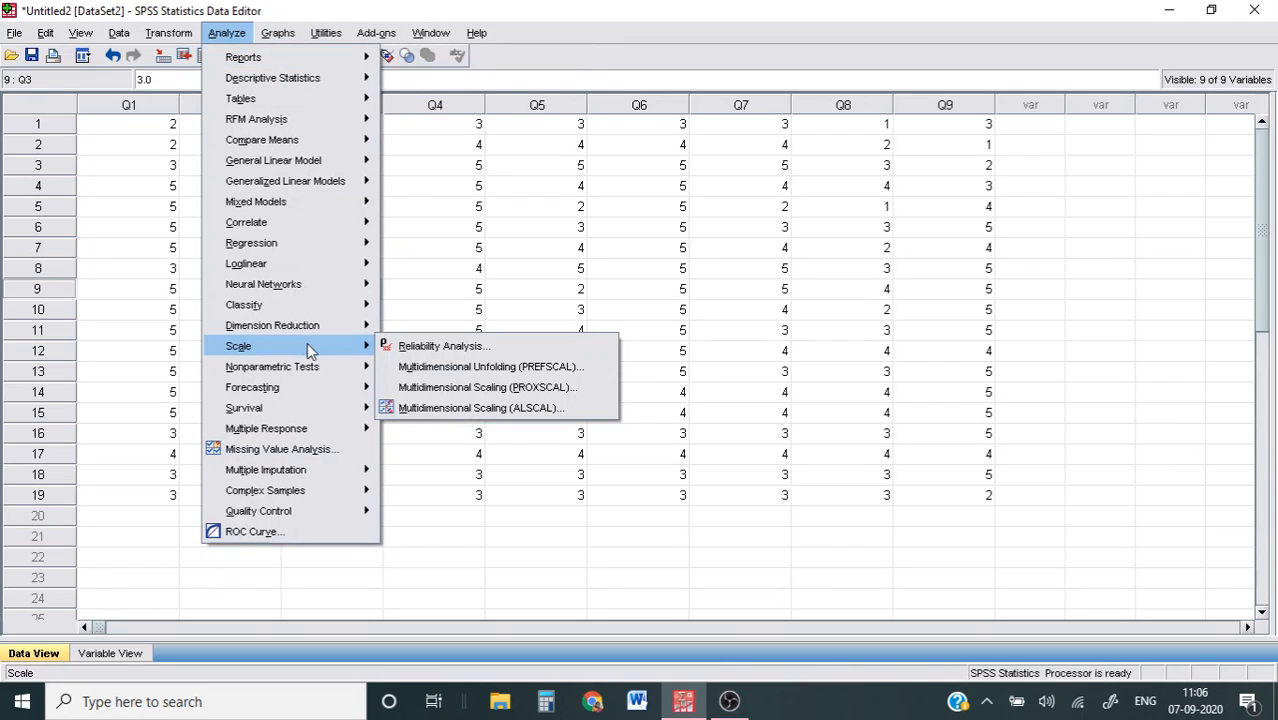
click(415, 350)
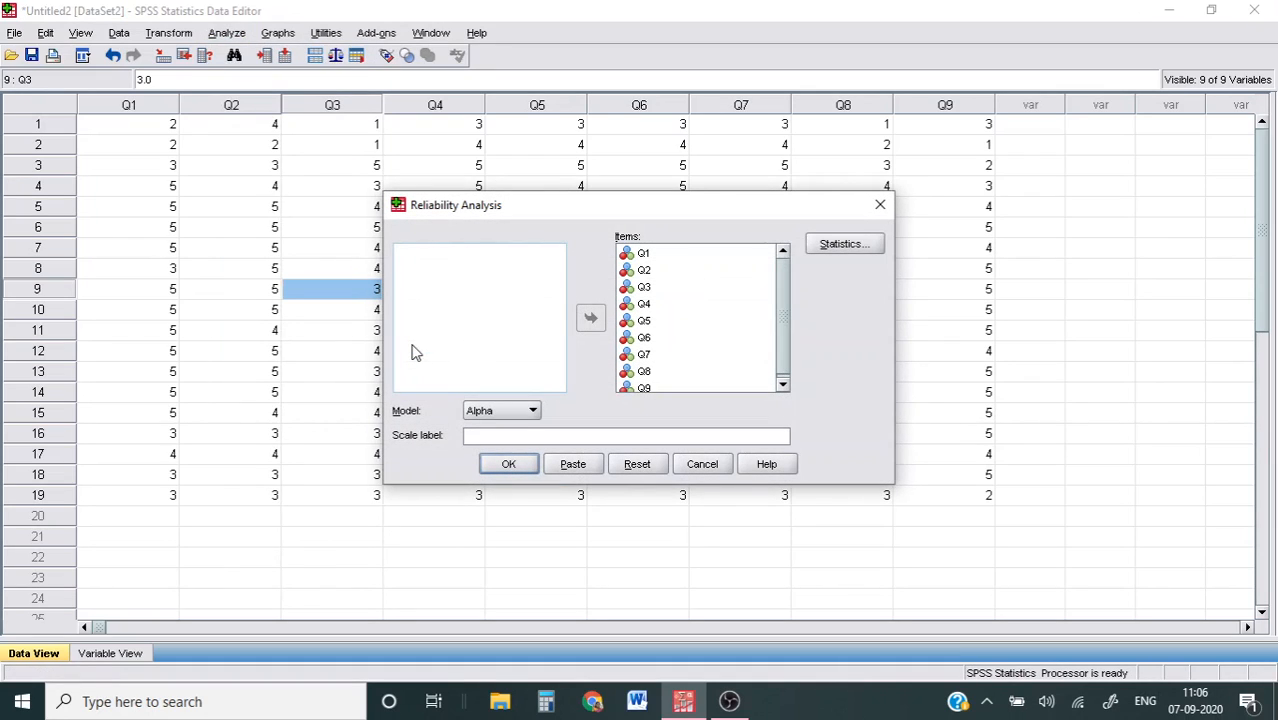
click(637, 463)
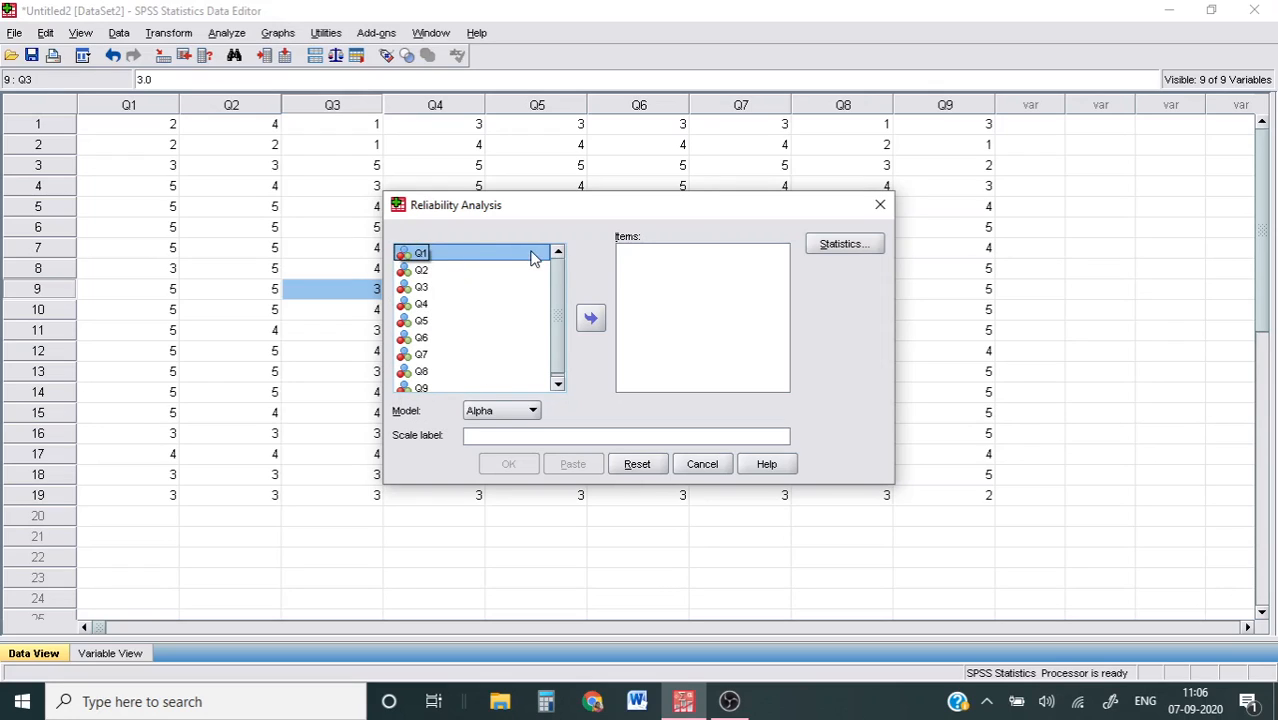
Add all nine variables, Q1 to Q9, as the items of the reliability analysis.
scroll(562, 345, down, 1)
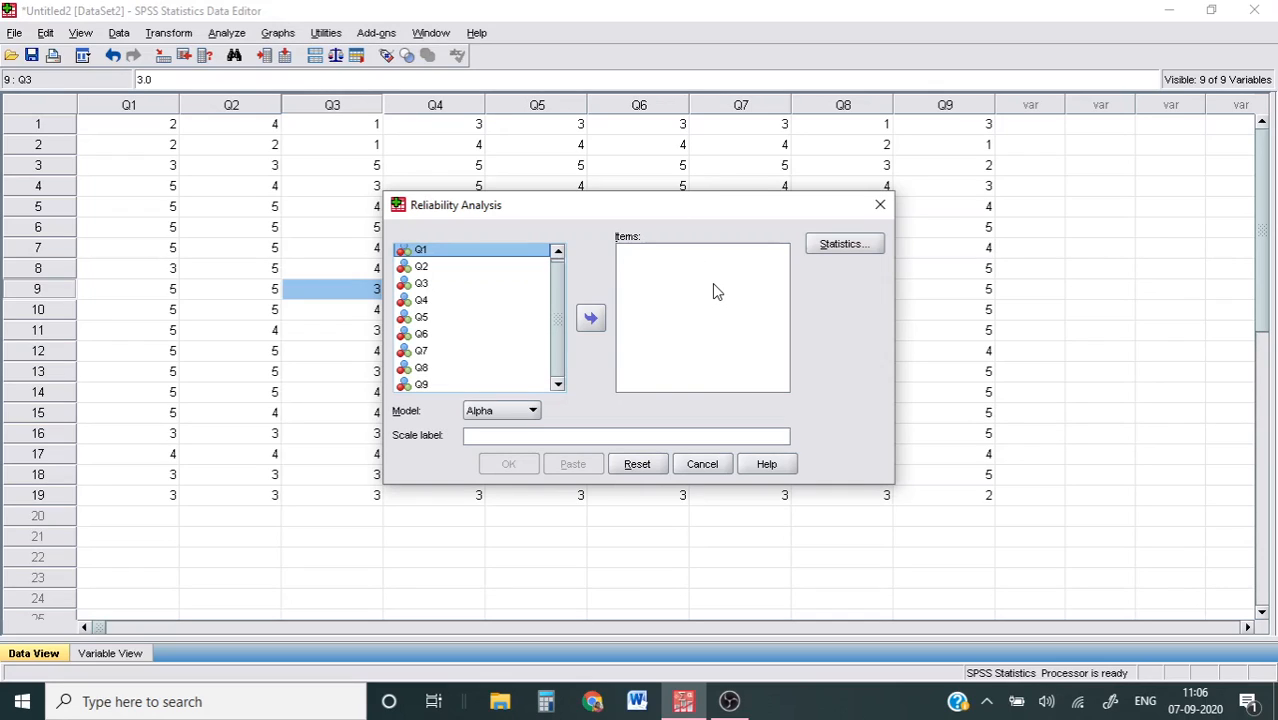
click(453, 252)
key(ctrl+a)
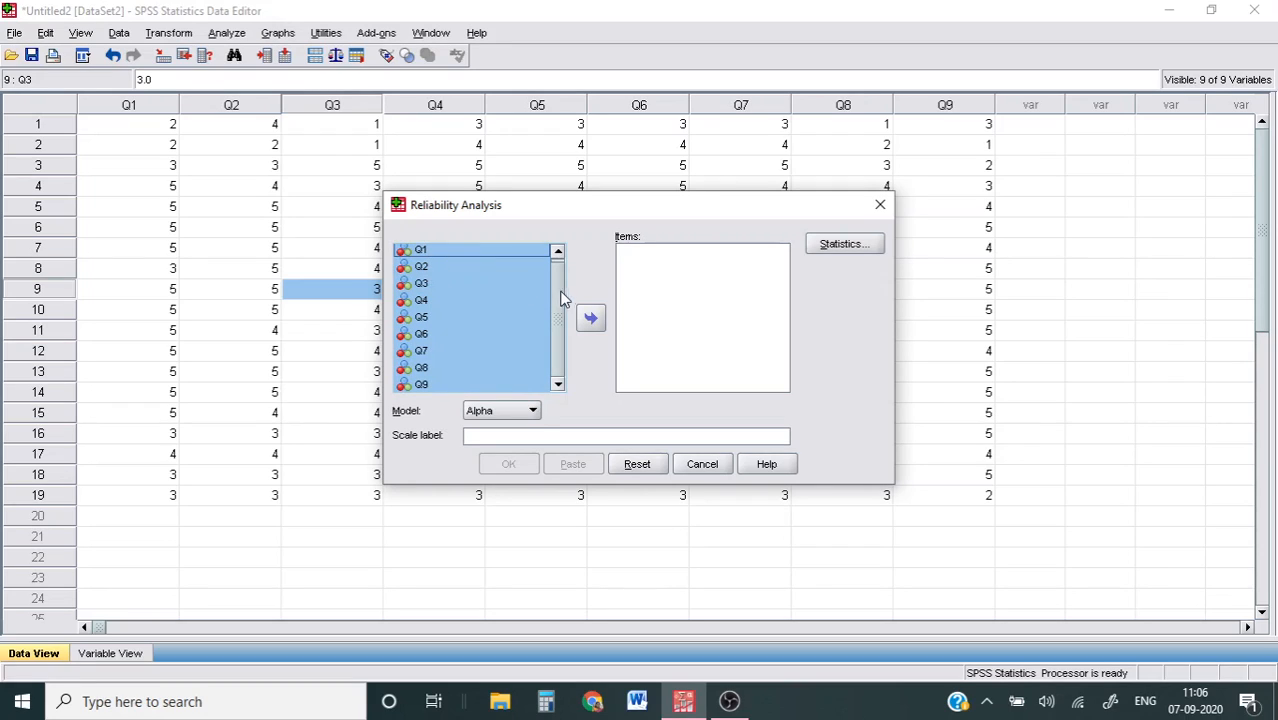
click(590, 319)
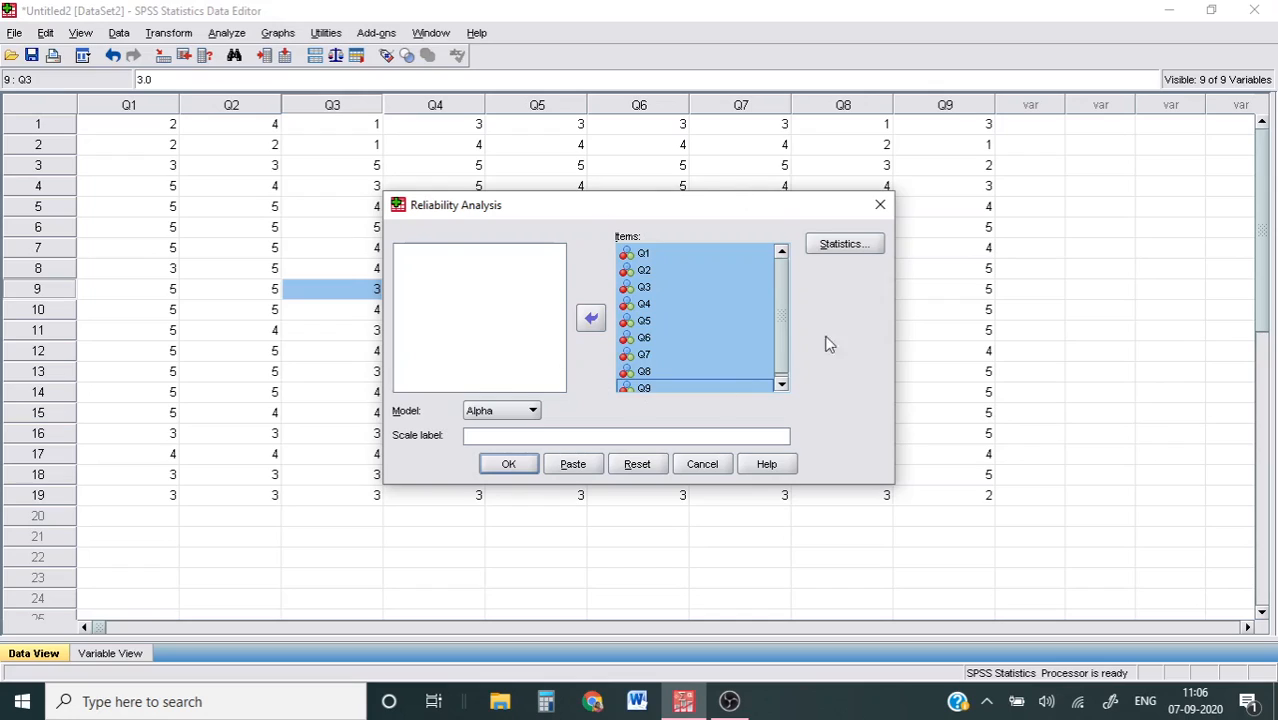
click(624, 312)
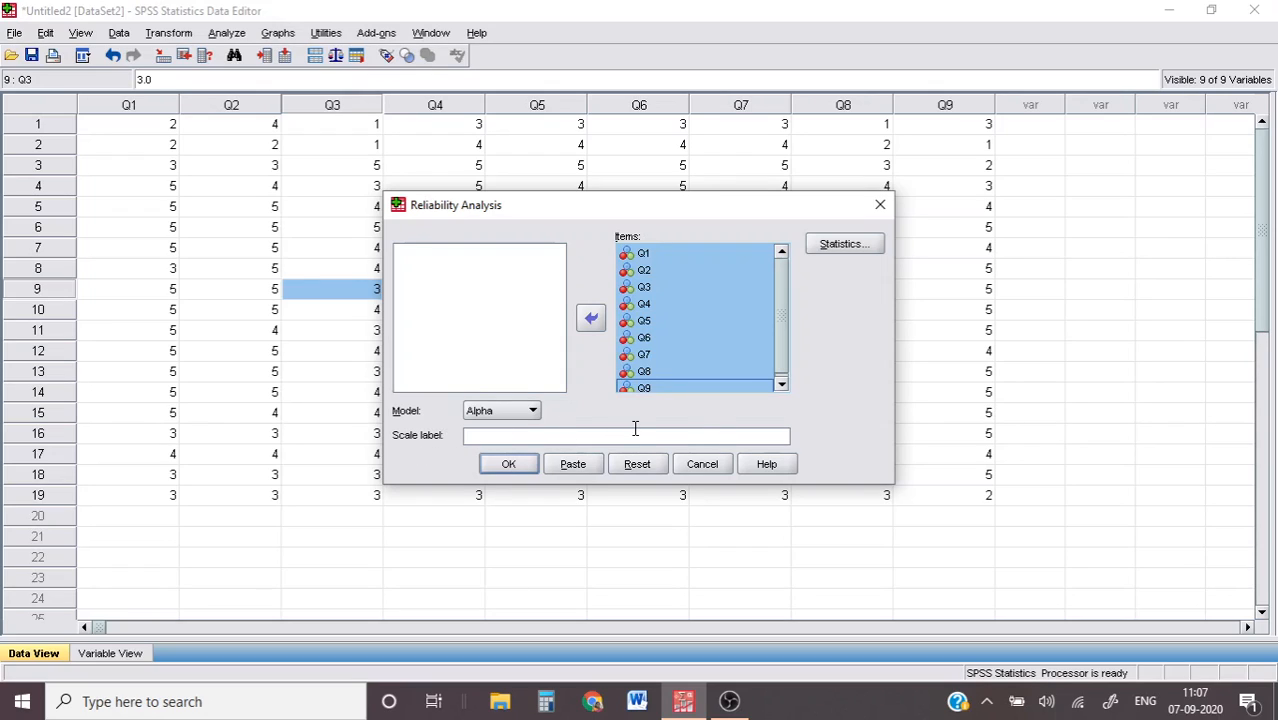
Request descriptives for Item, Scale and Scale if item deleted plus inter-item Correlations, and run the reliability analysis.
click(841, 245)
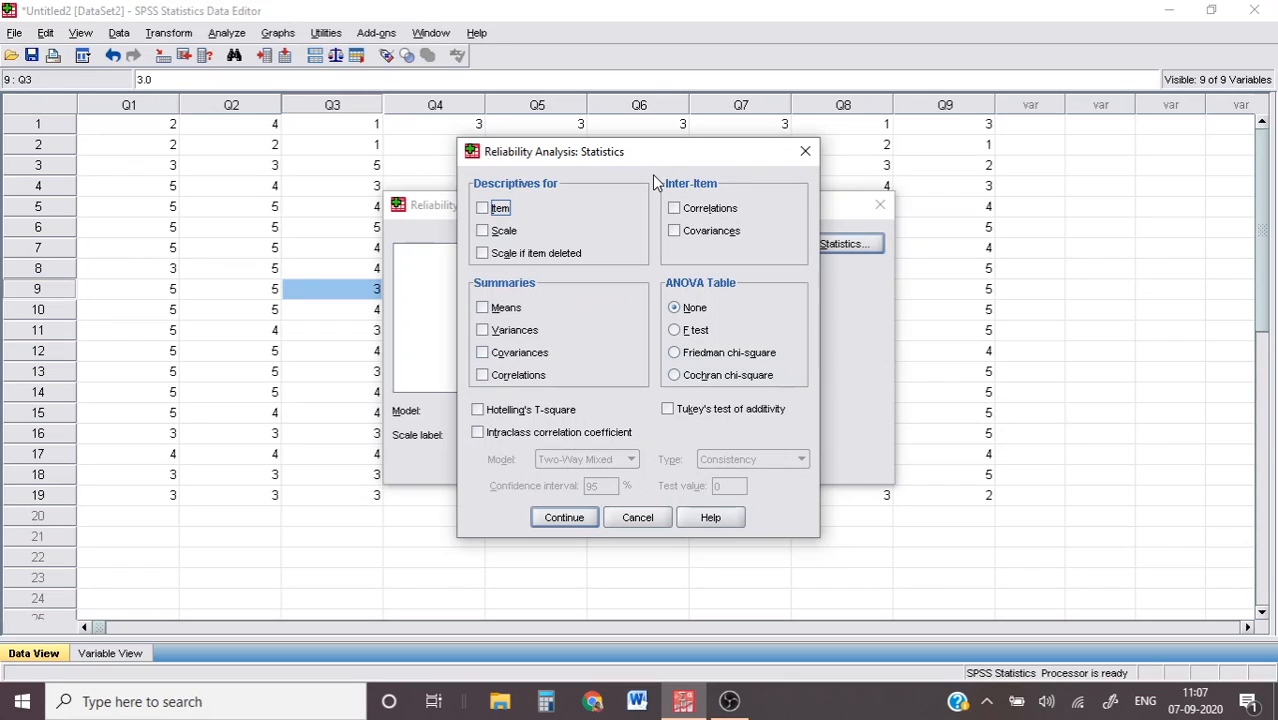
click(484, 211)
click(483, 231)
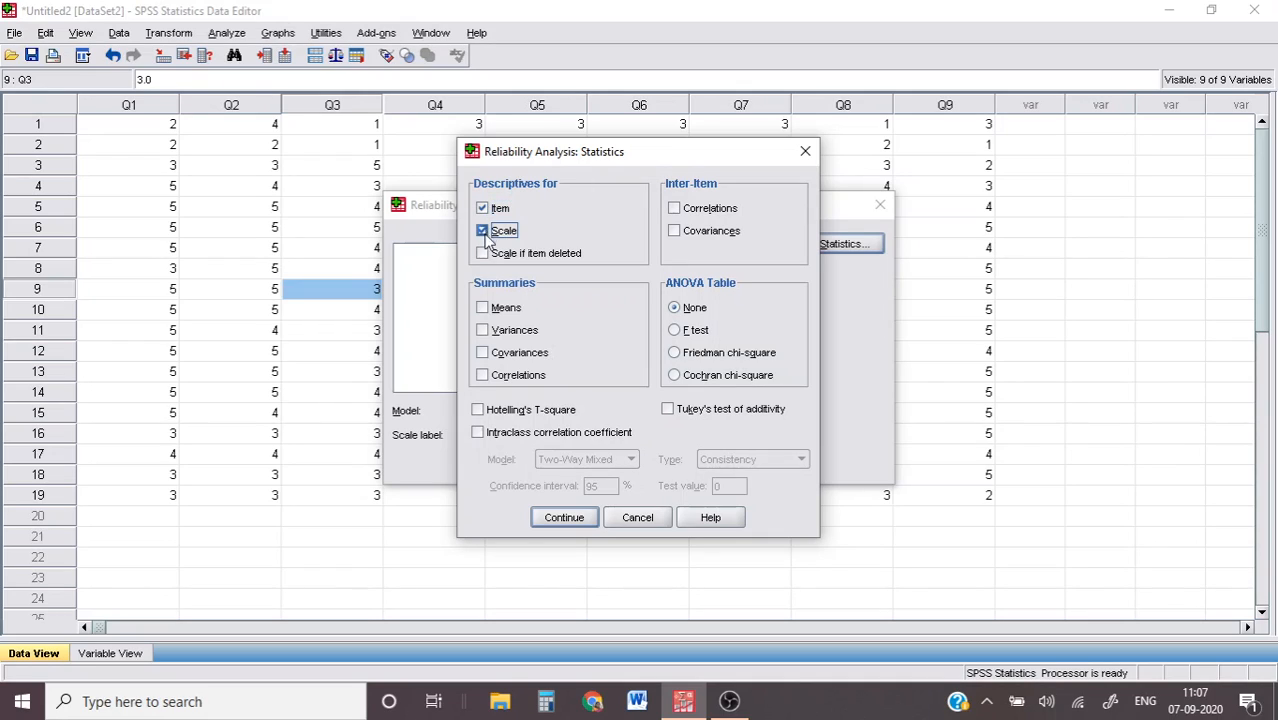
click(483, 254)
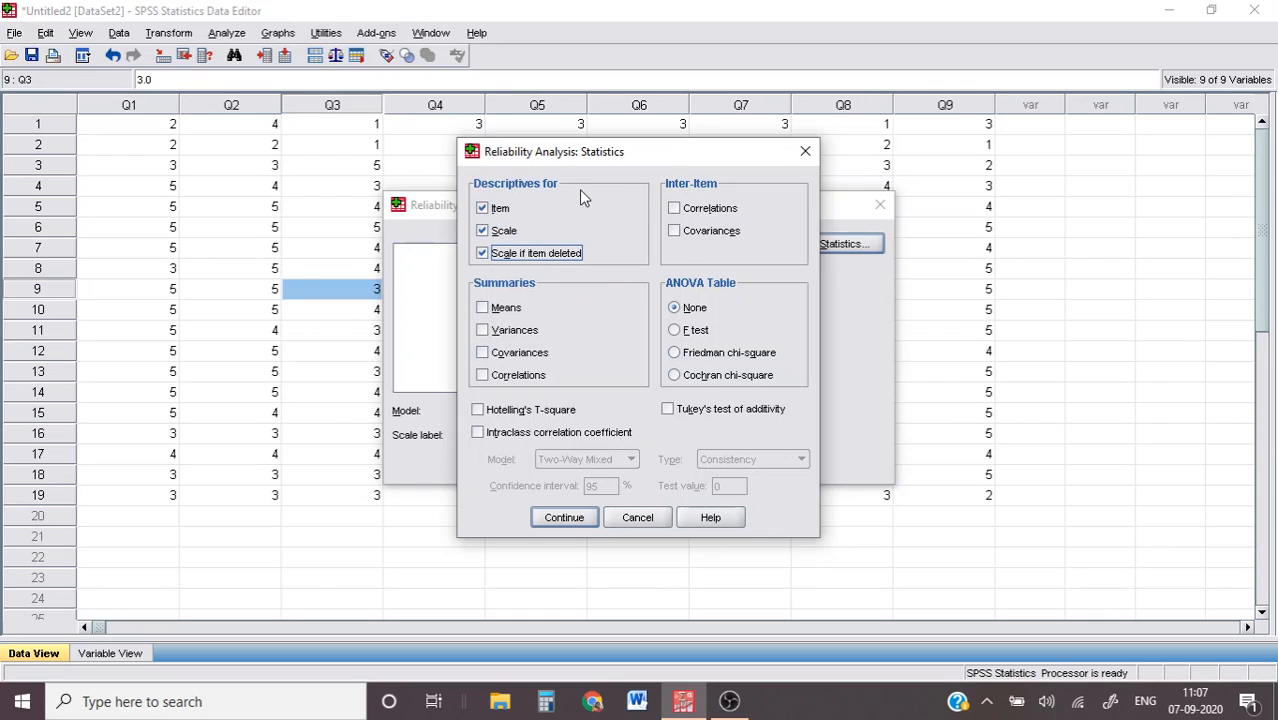
click(675, 209)
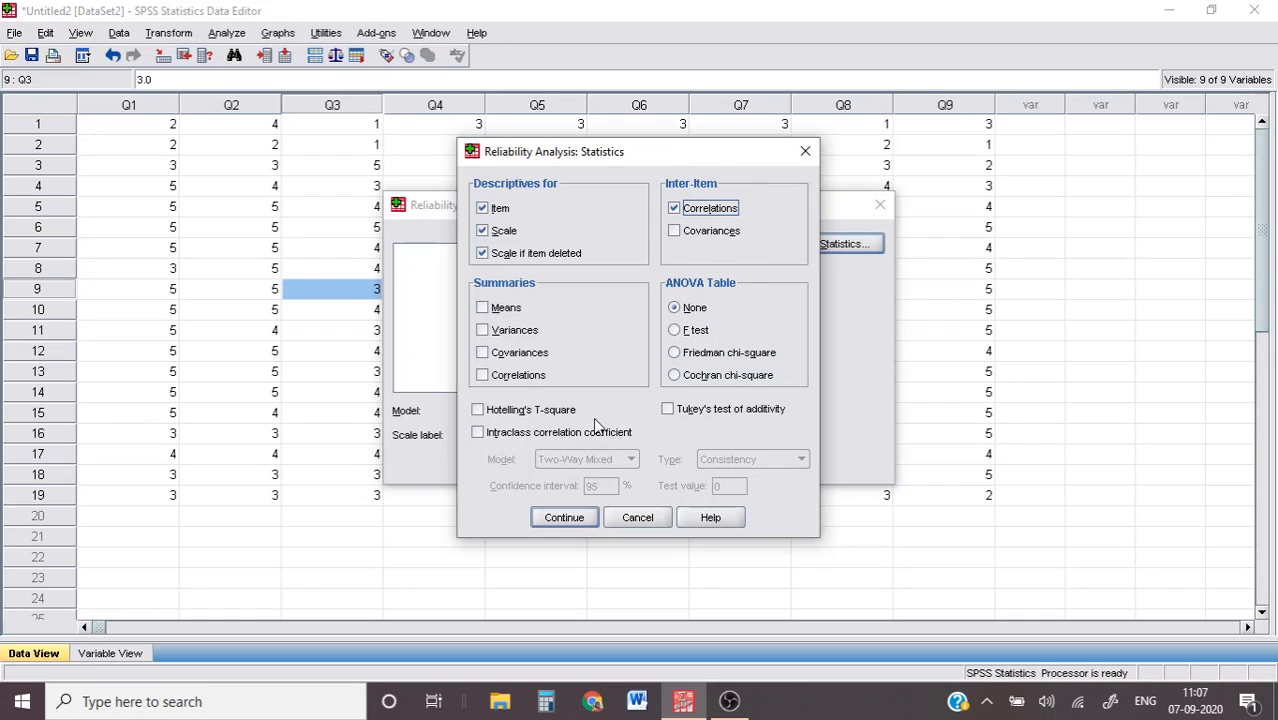
click(583, 519)
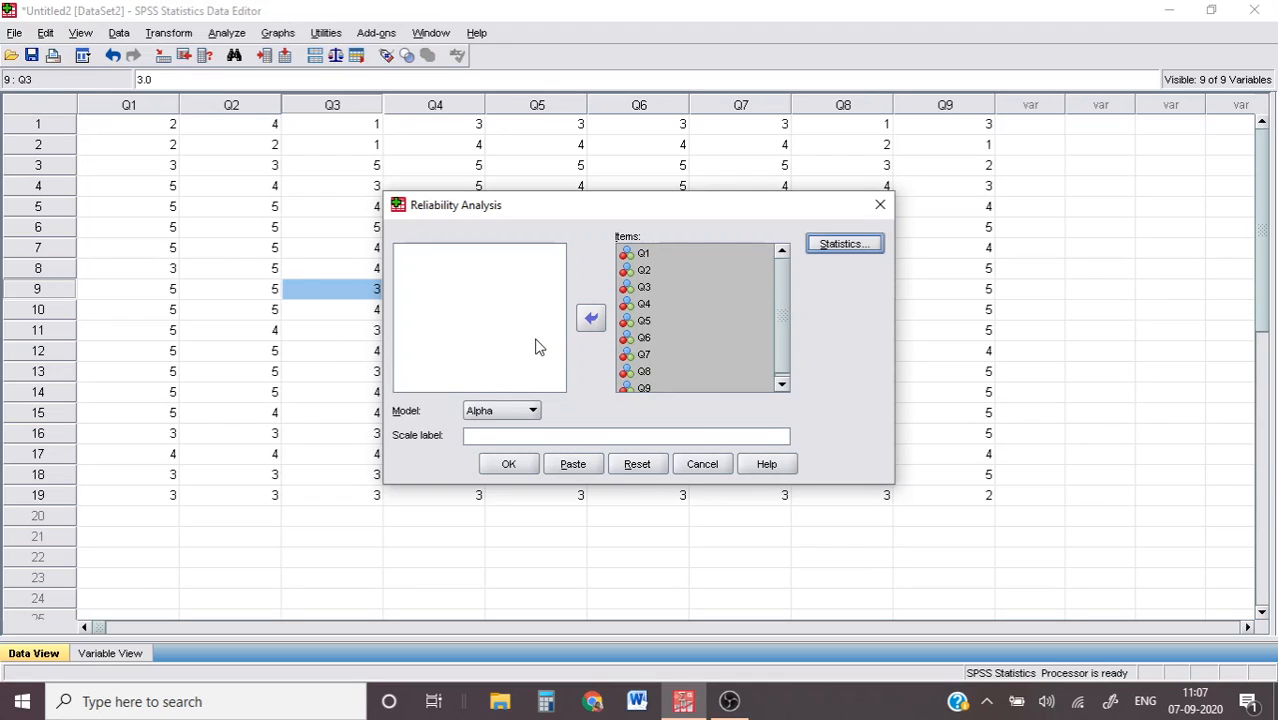
click(511, 465)
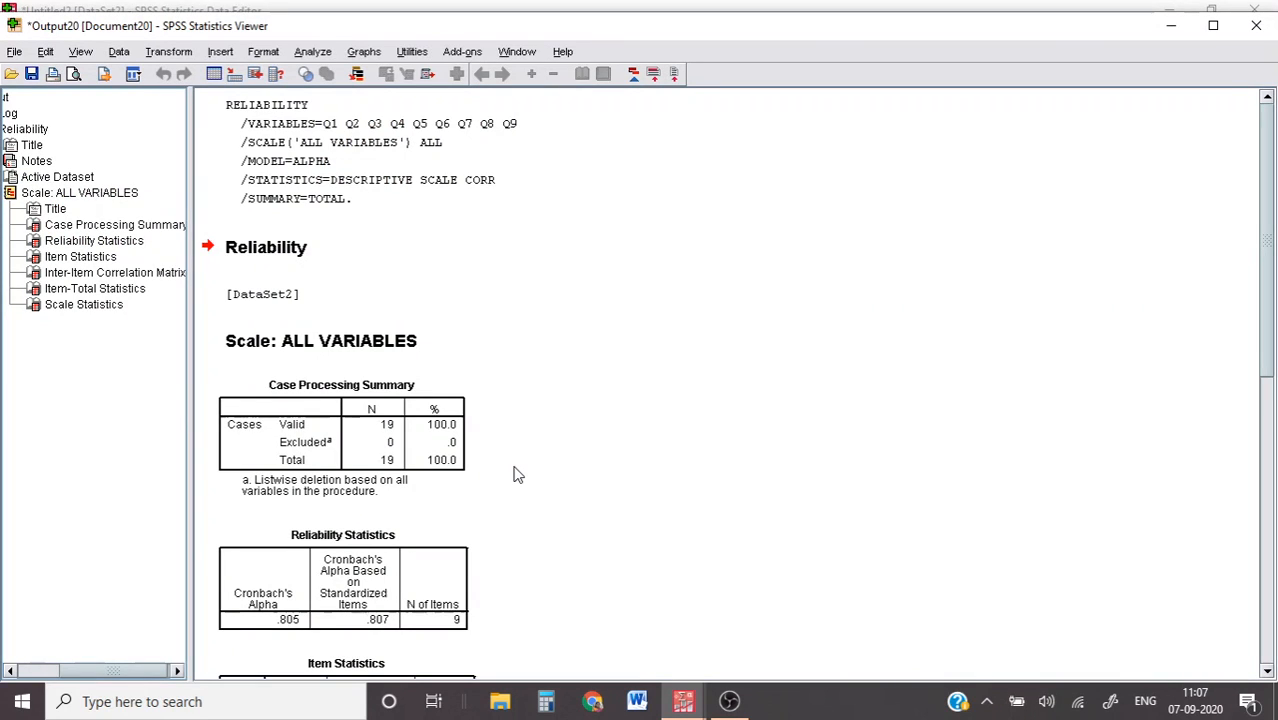
Examine the reliability output, including Cronbach's Alpha, the item statistics, the inter-item correlation matrix, and the item-total and scale statistics.
drag(1266, 190, 1272, 275)
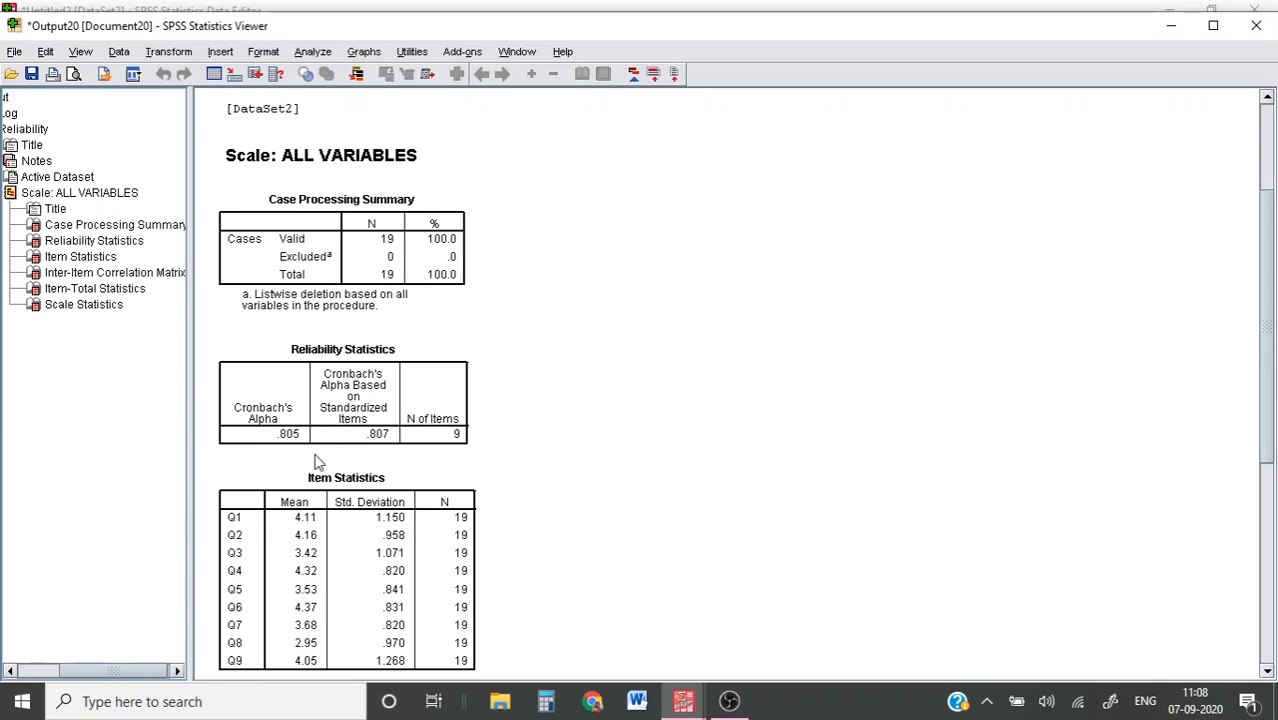
drag(1270, 248, 1270, 398)
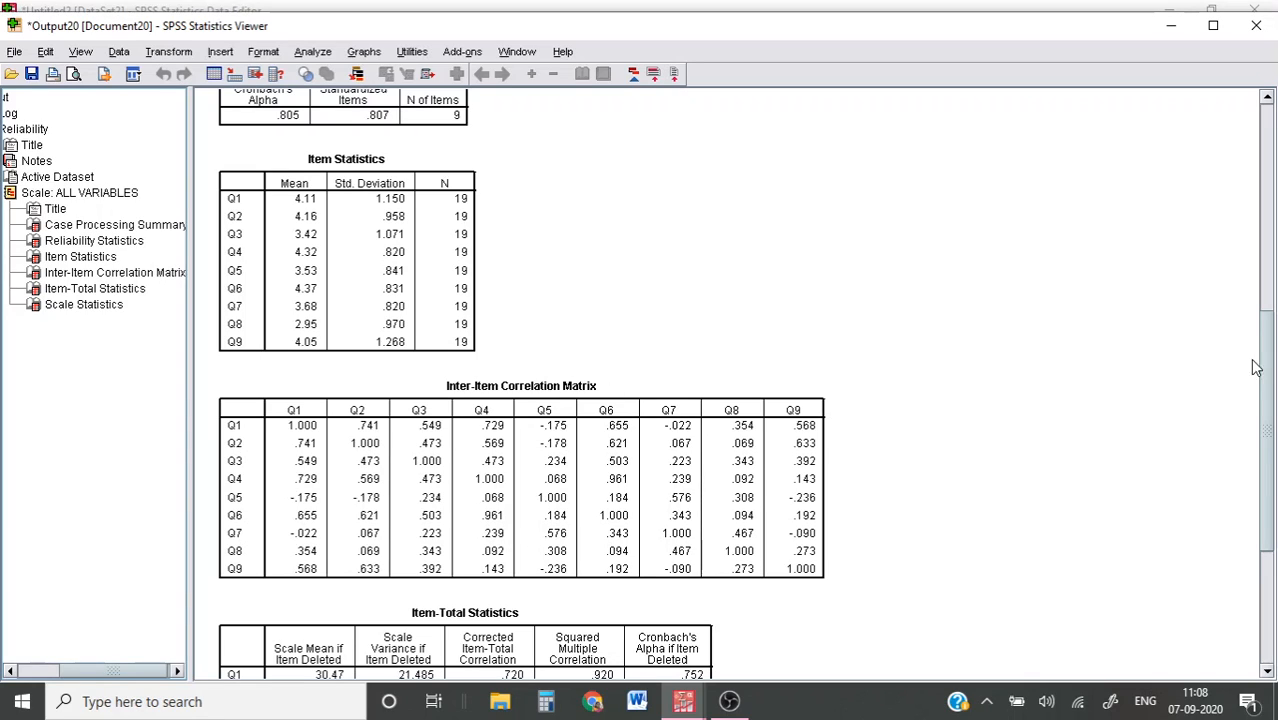
scroll(516, 316, down, 5)
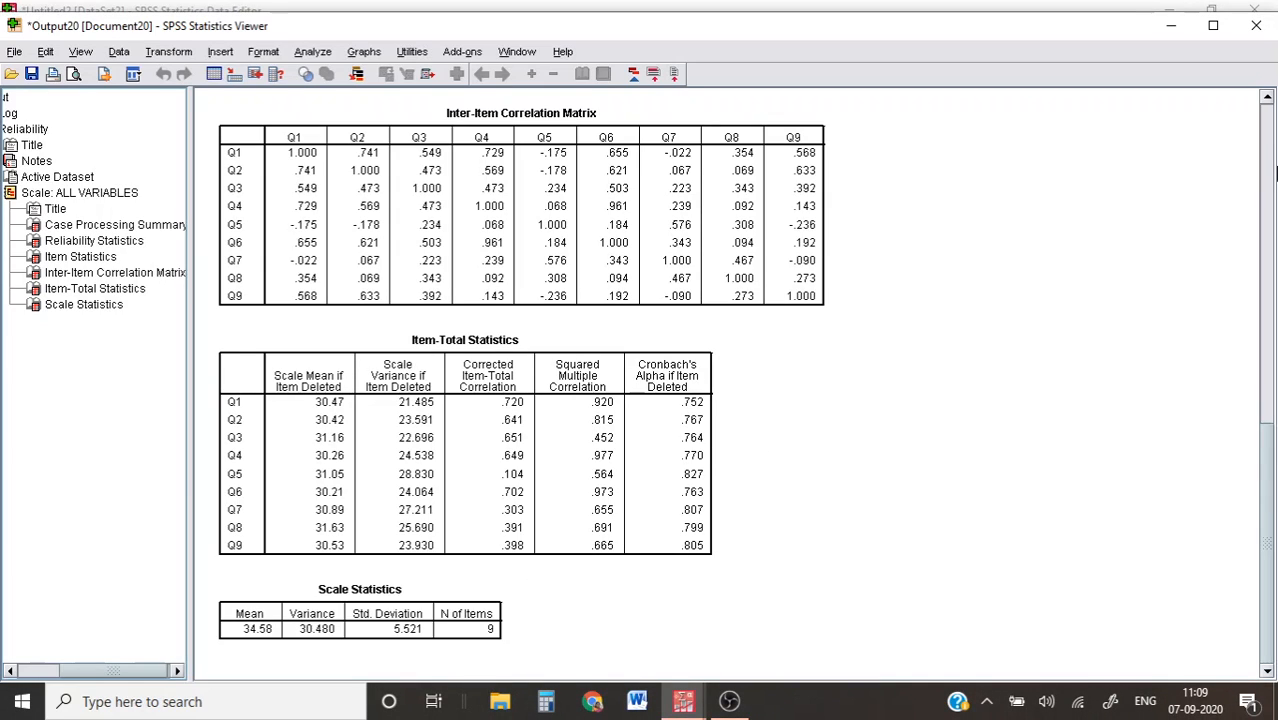
click(1270, 172)
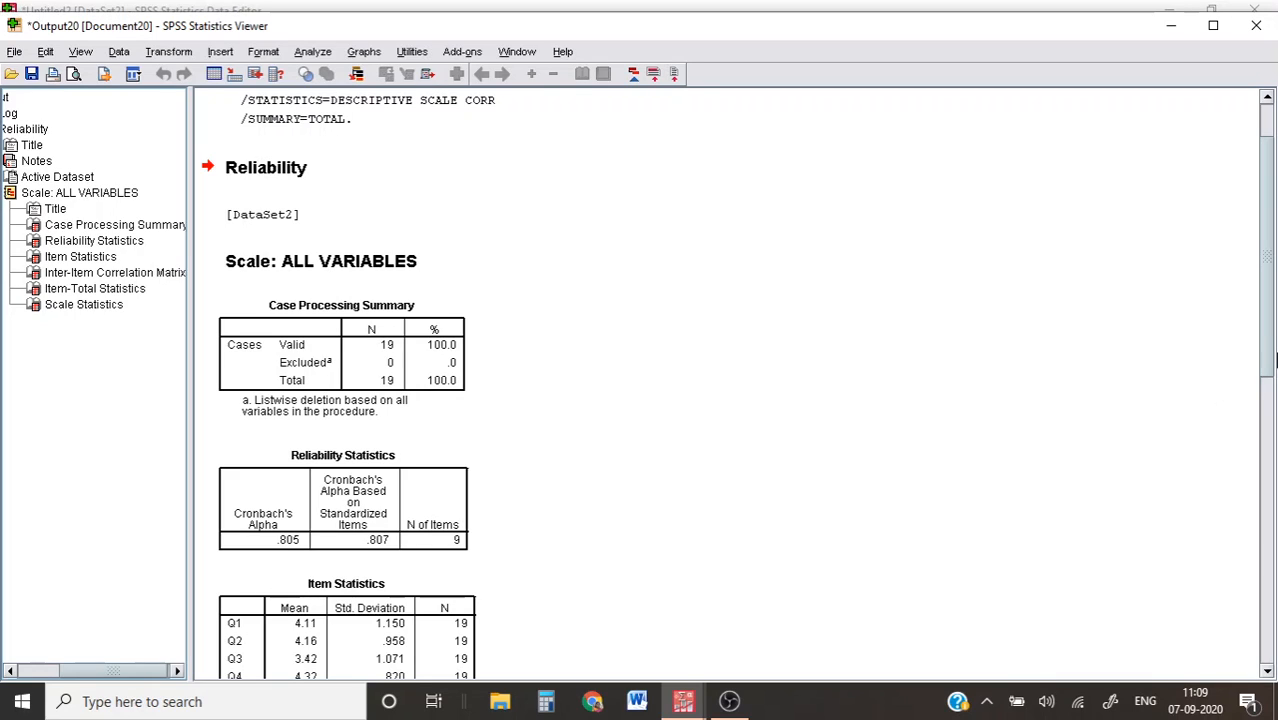
drag(1272, 338, 1274, 447)
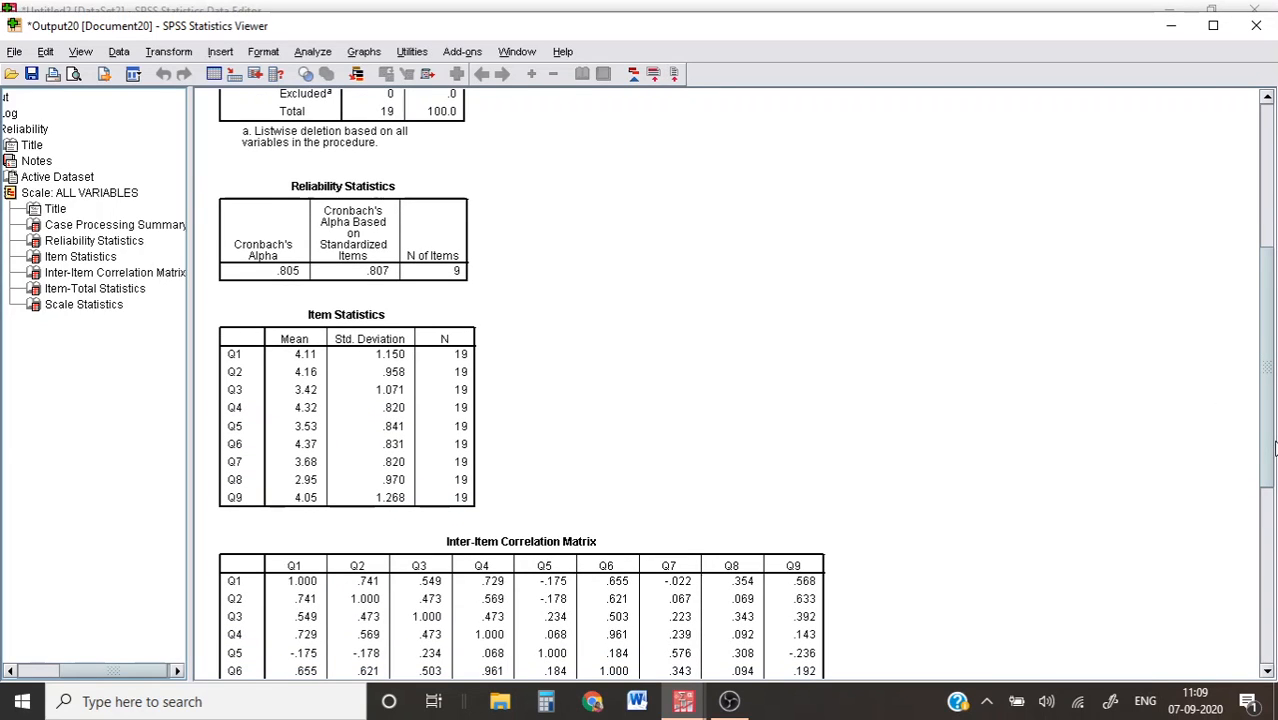
click(729, 701)
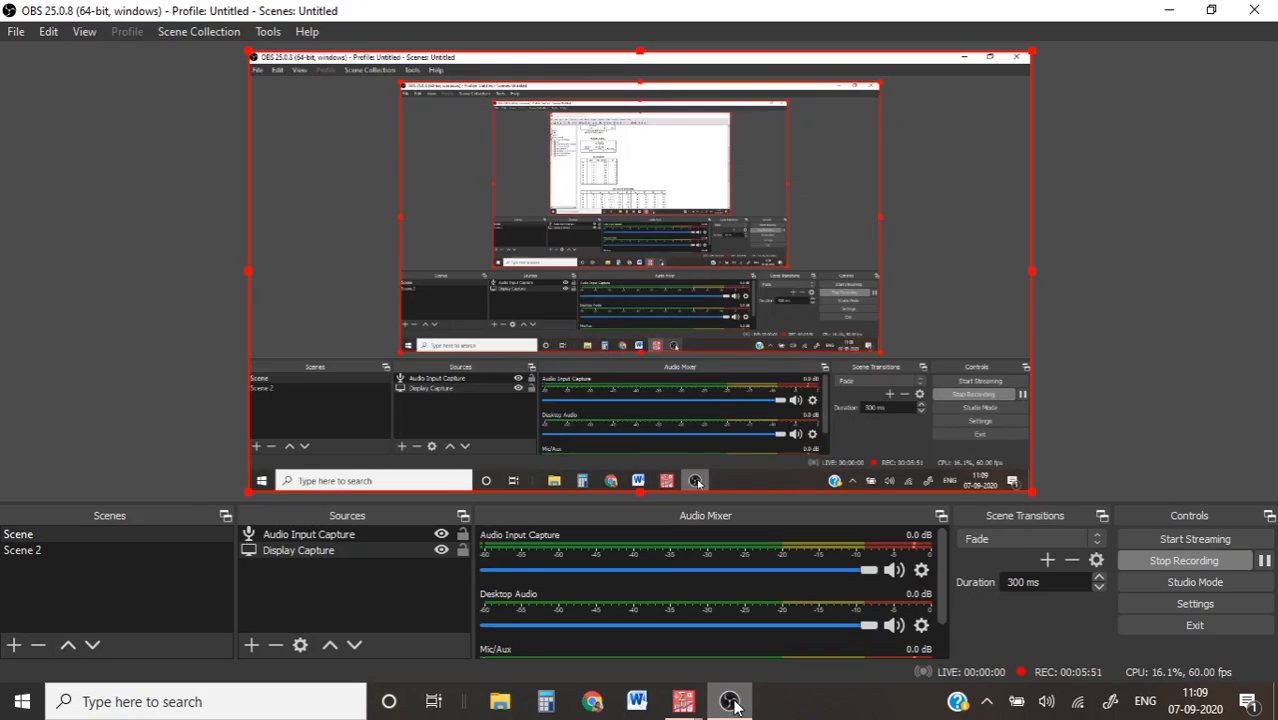
click(1189, 560)
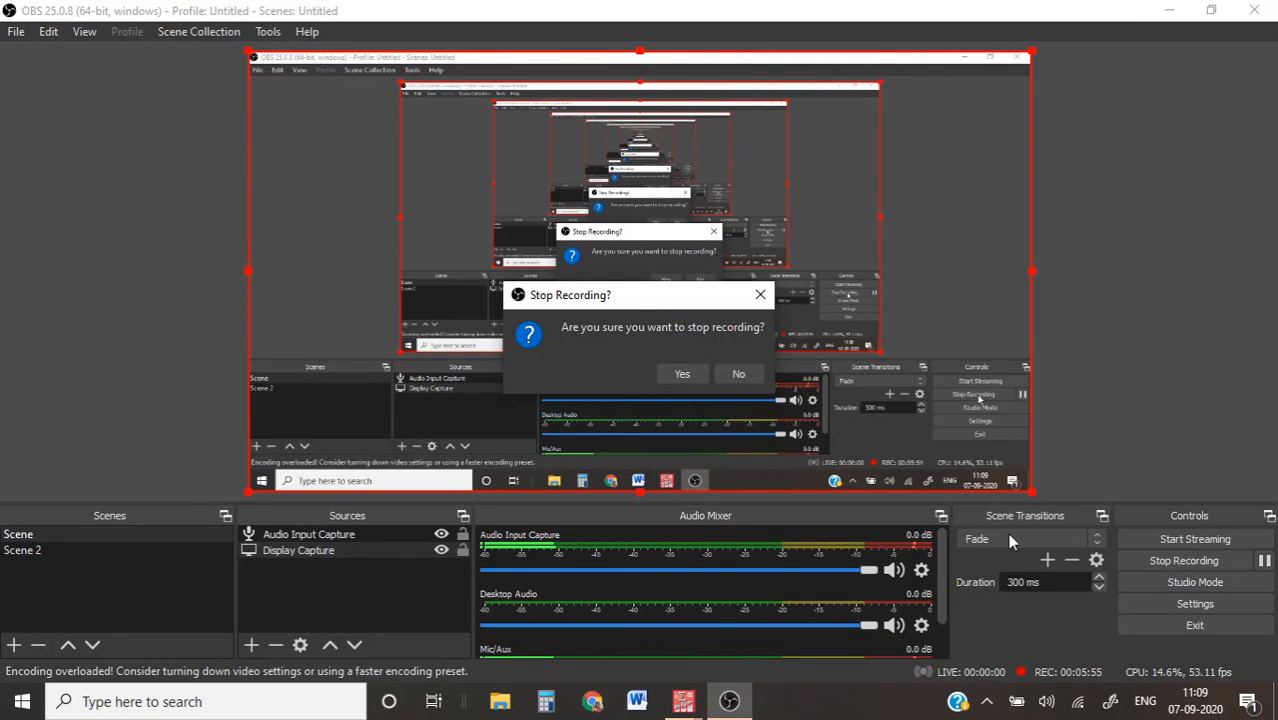